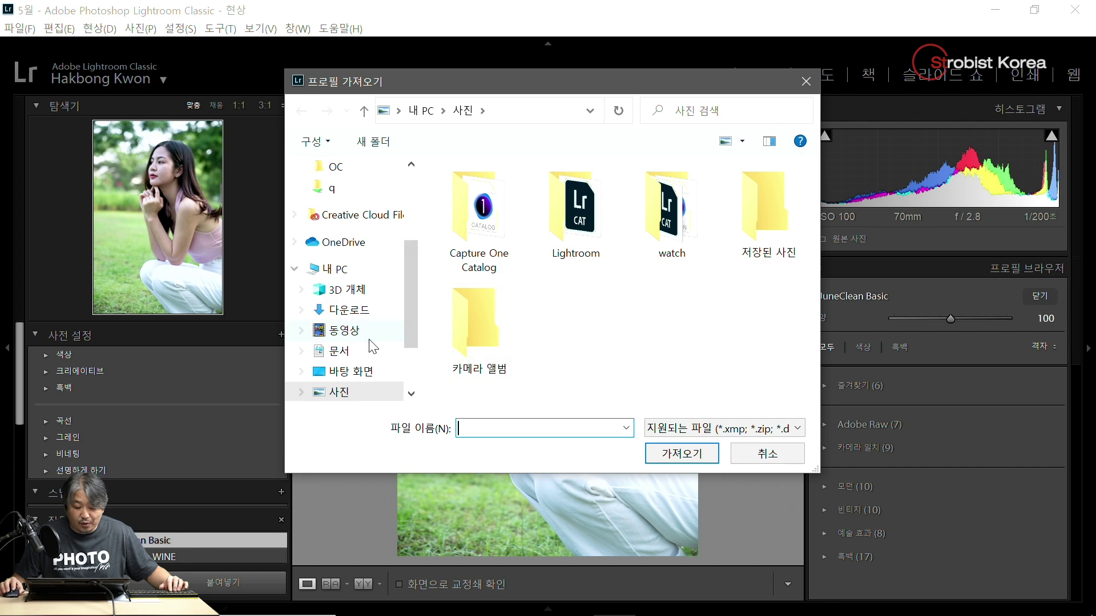
Step: Import the JUNEprofile zip package from the 5월 folder on the desktop as new profiles
double_click(511, 200)
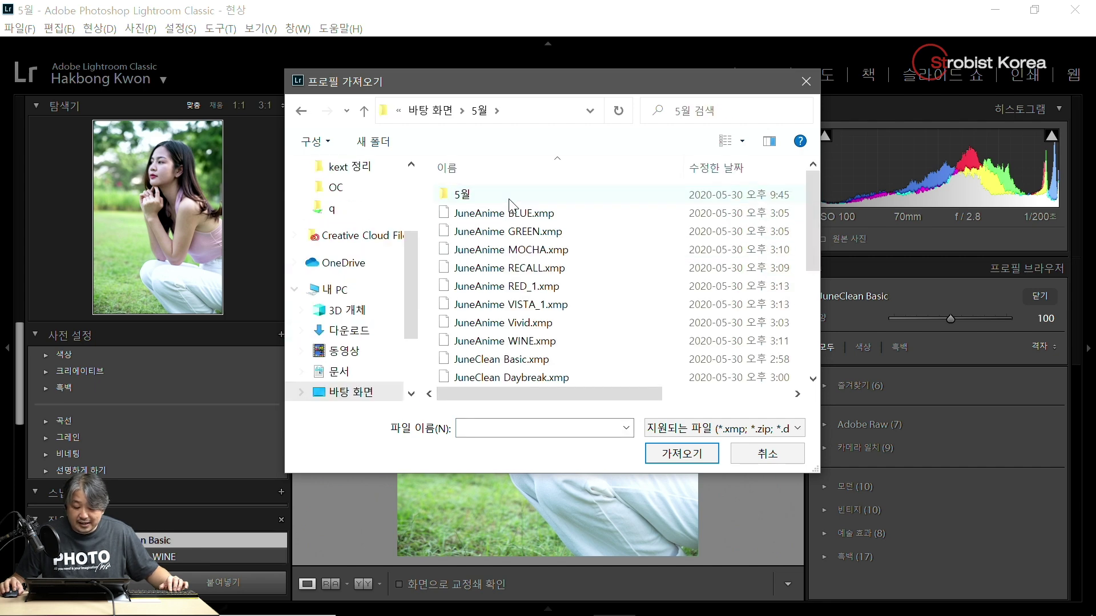
scroll(567, 211, "down", 3)
left_click(587, 269)
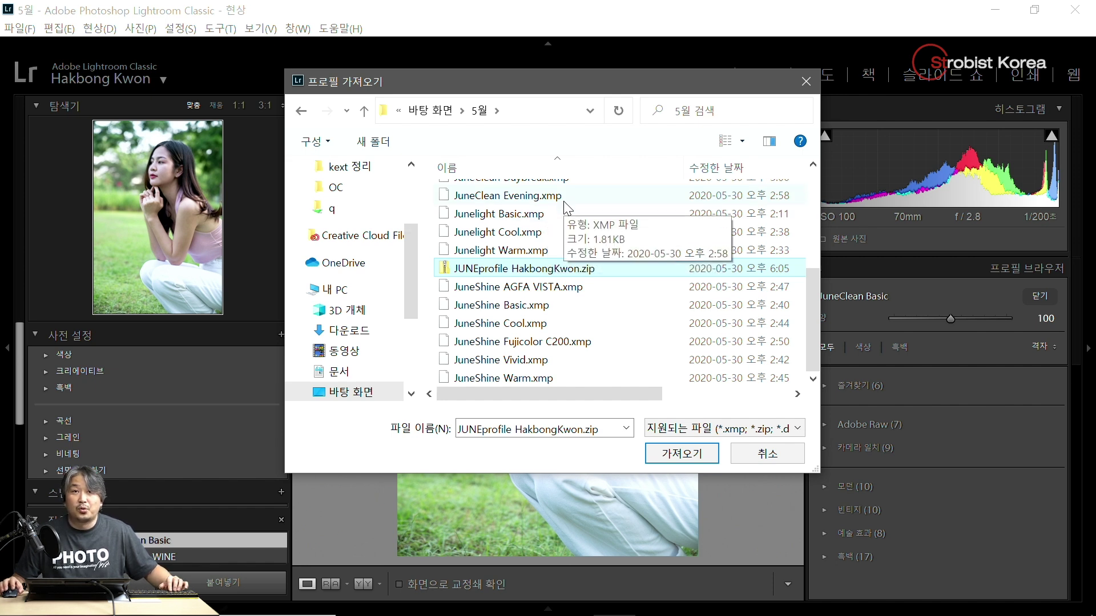
left_click(684, 454)
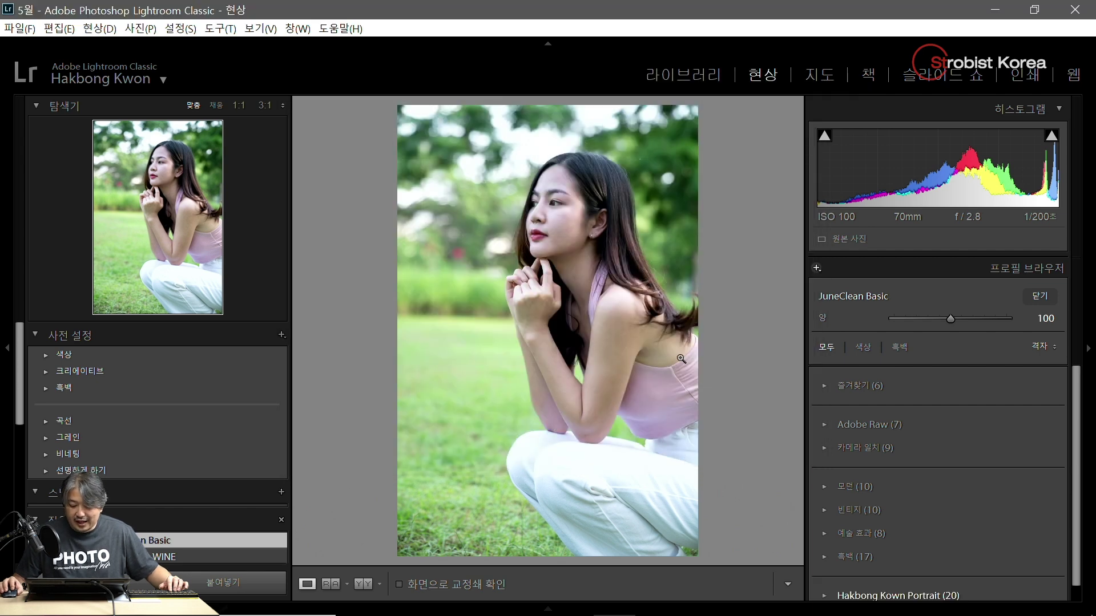
Step: Collapse the histogram and expand the newly imported Portrait profile group in the profile browser
scroll(988, 396, "down", 1)
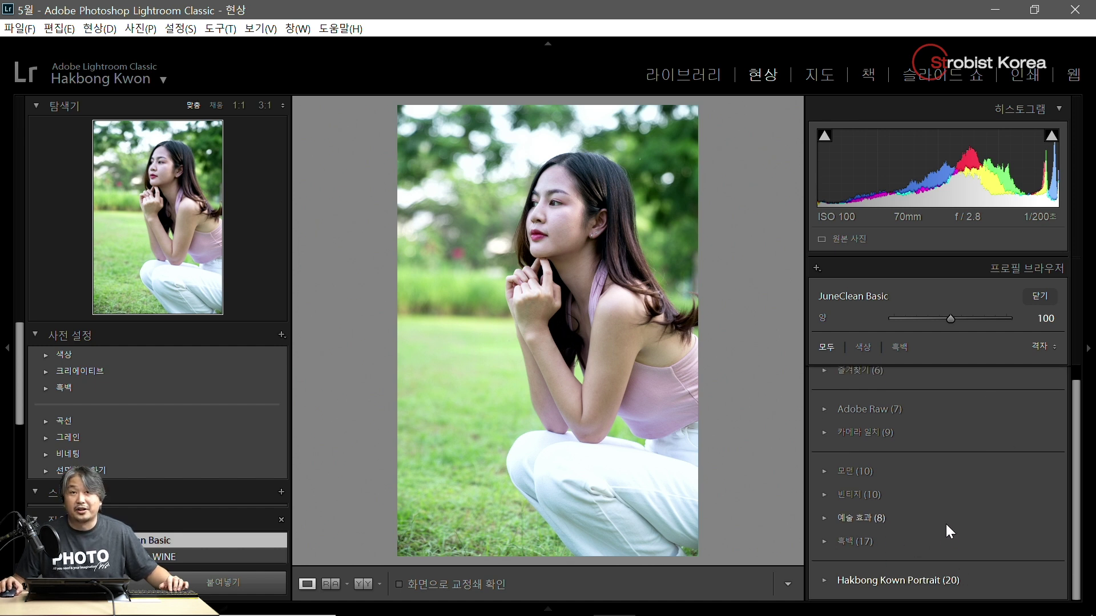
key("ctrl+0")
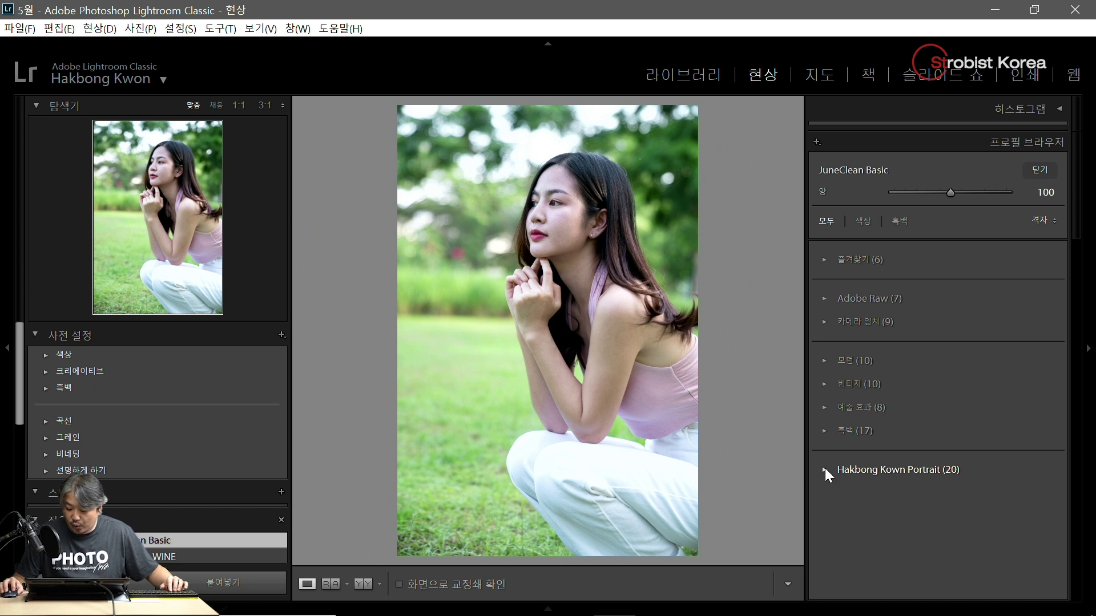
left_click(825, 469)
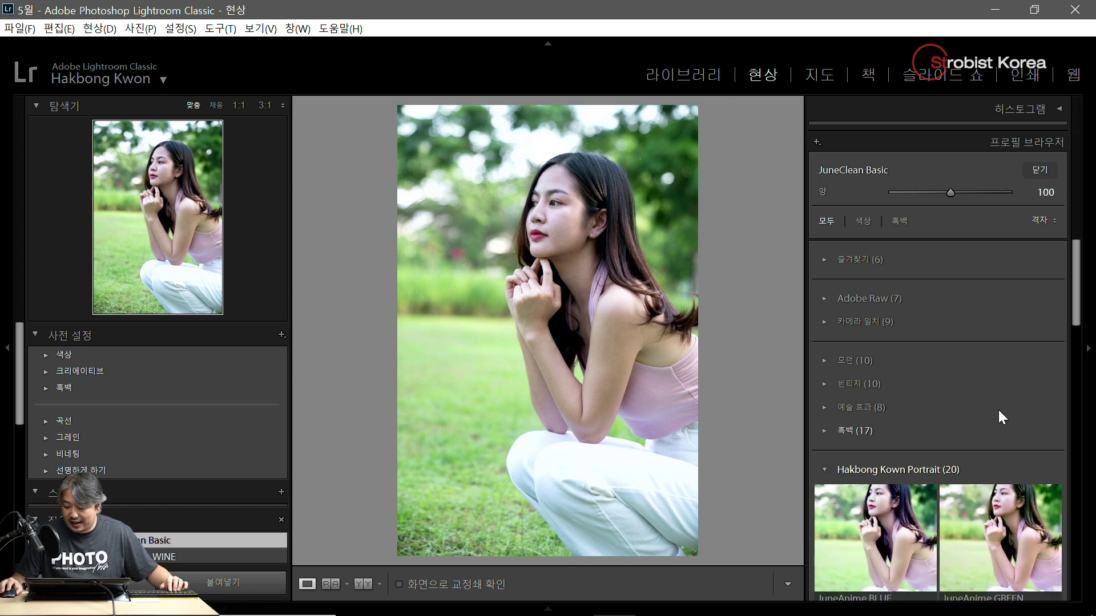
Step: Examine the thumbnails of the imported JuneAnime, JuneClean, Junelight and JuneShine profiles and preview some on the portrait
scroll(1041, 330, "down", 3)
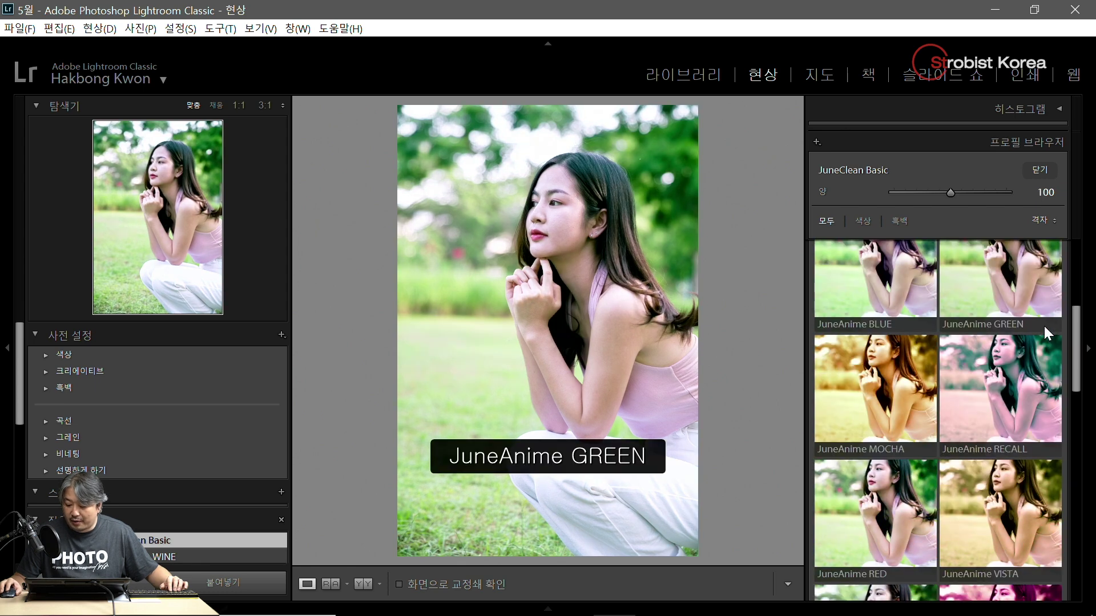
scroll(1043, 325, "down", 4)
scroll(1044, 327, "down", 3)
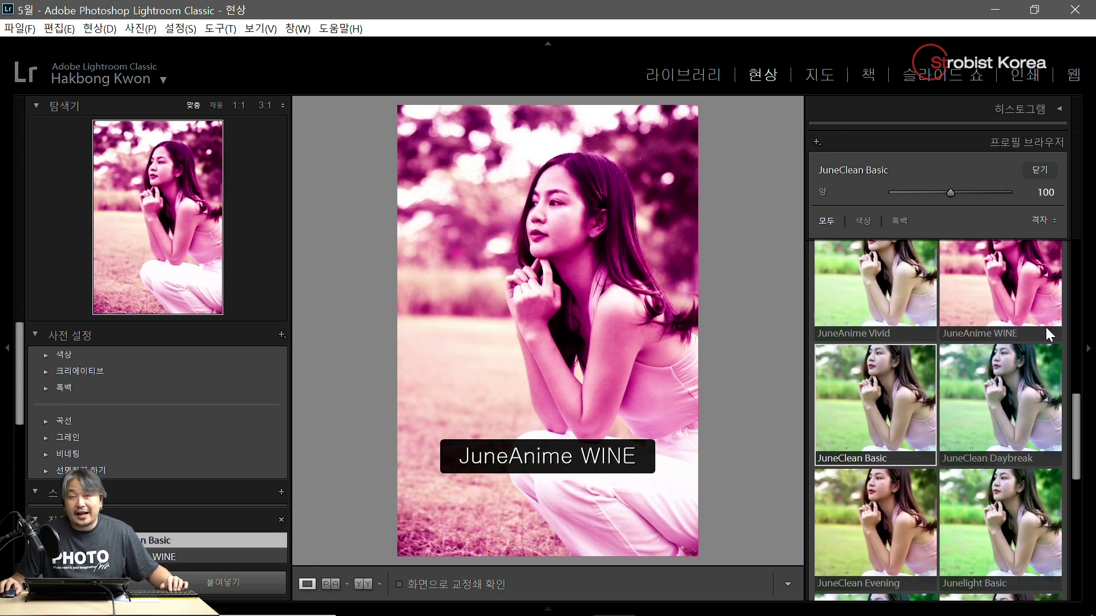
scroll(1045, 327, "down", 5)
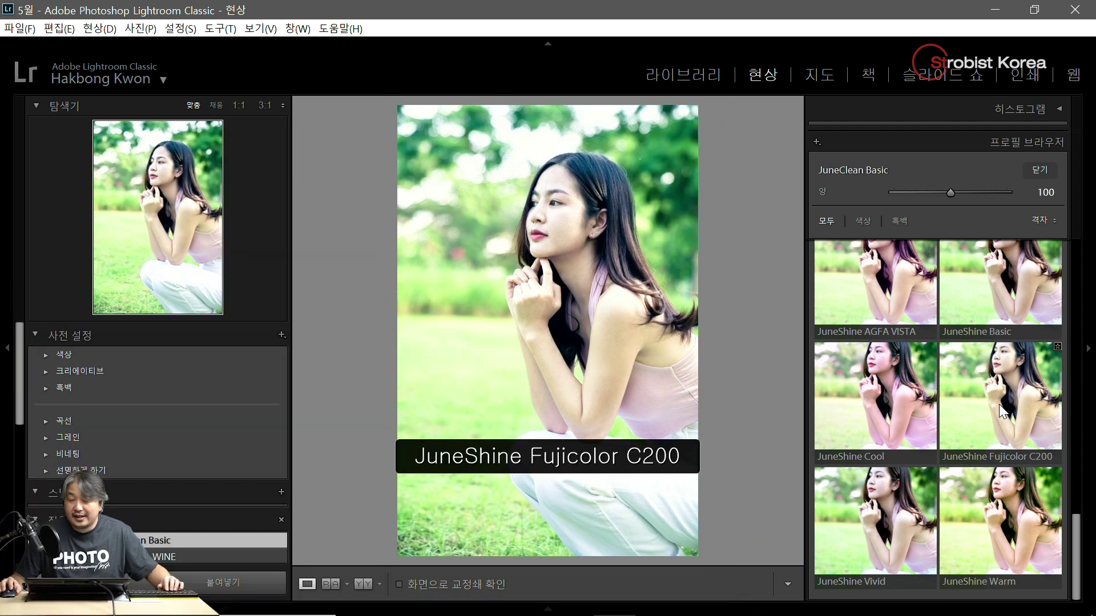
scroll(893, 376, "up", 2)
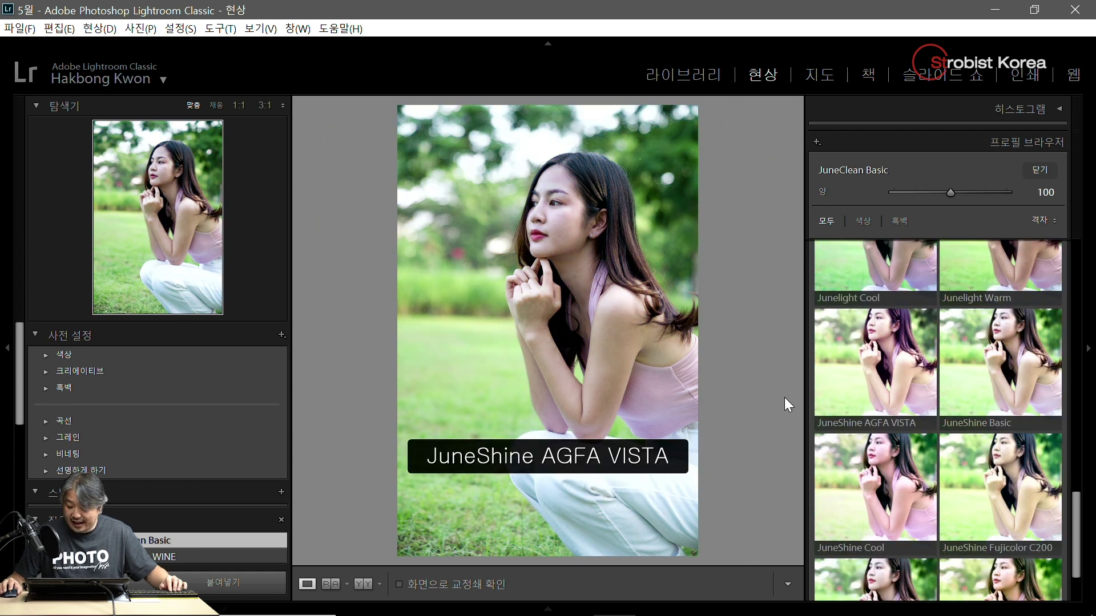
scroll(806, 438, "down", 2)
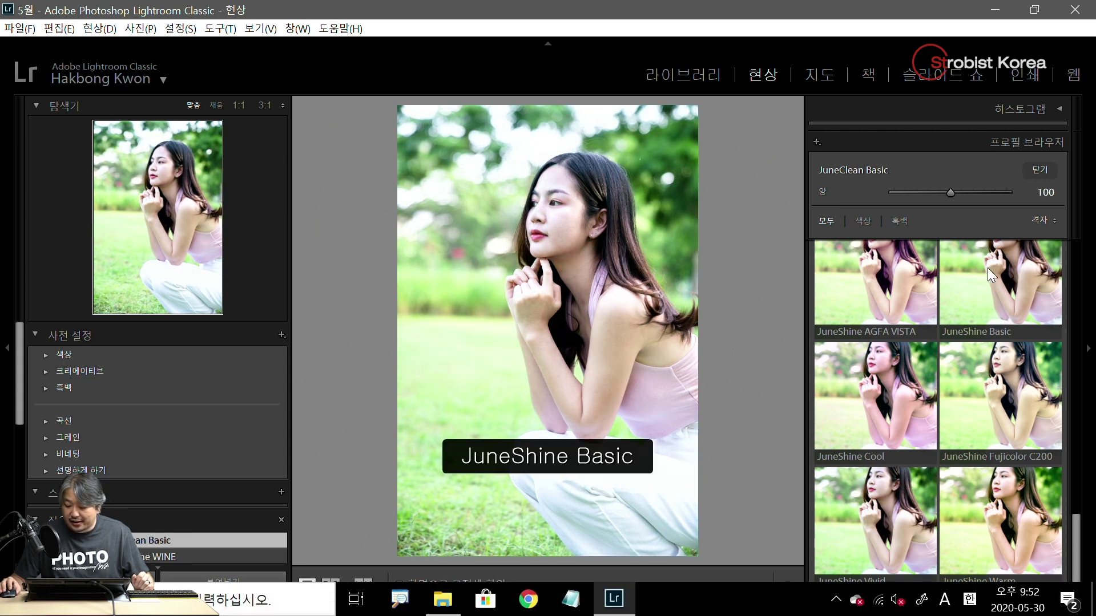
scroll(987, 269, "up", 2)
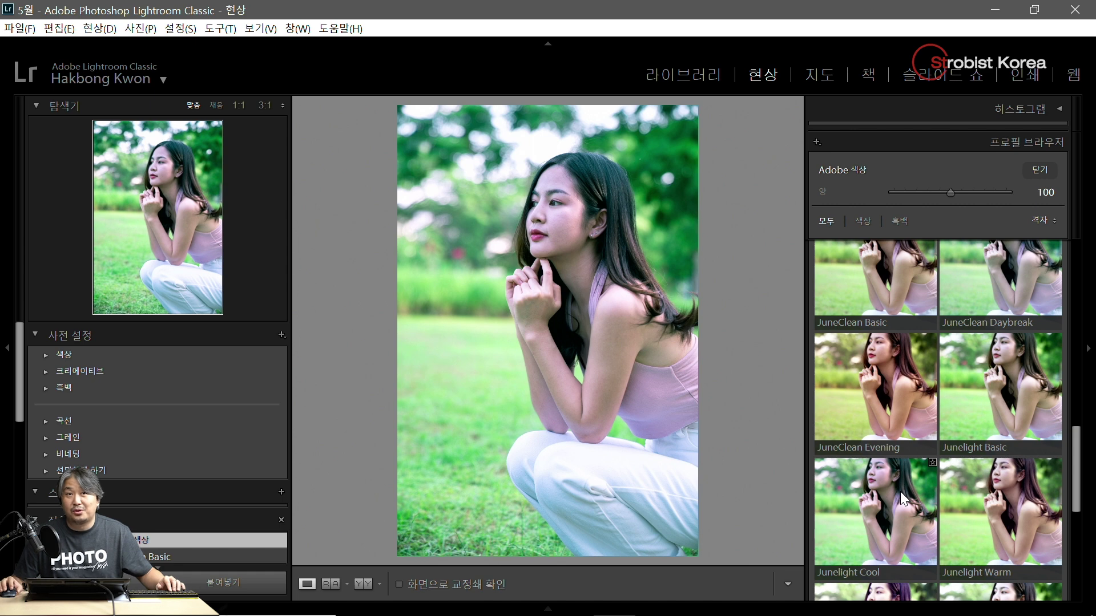
Step: Preview the Junelight Warm, Junelight Basic, JuneClean Daybreak and JuneClean Basic profiles on the portrait
left_click(1025, 495)
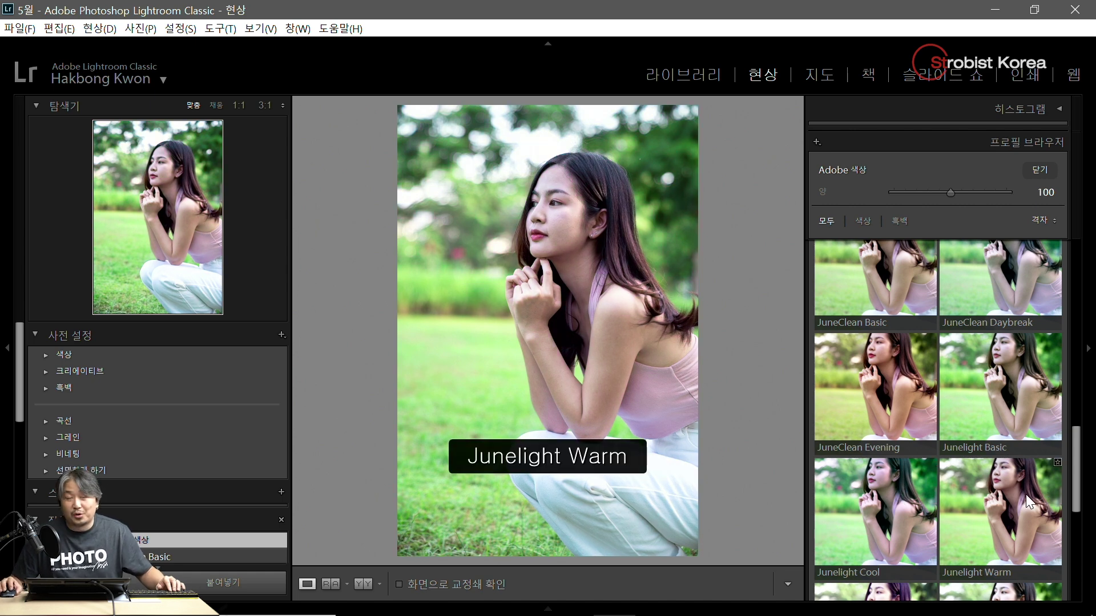
scroll(1024, 493, "up", 2)
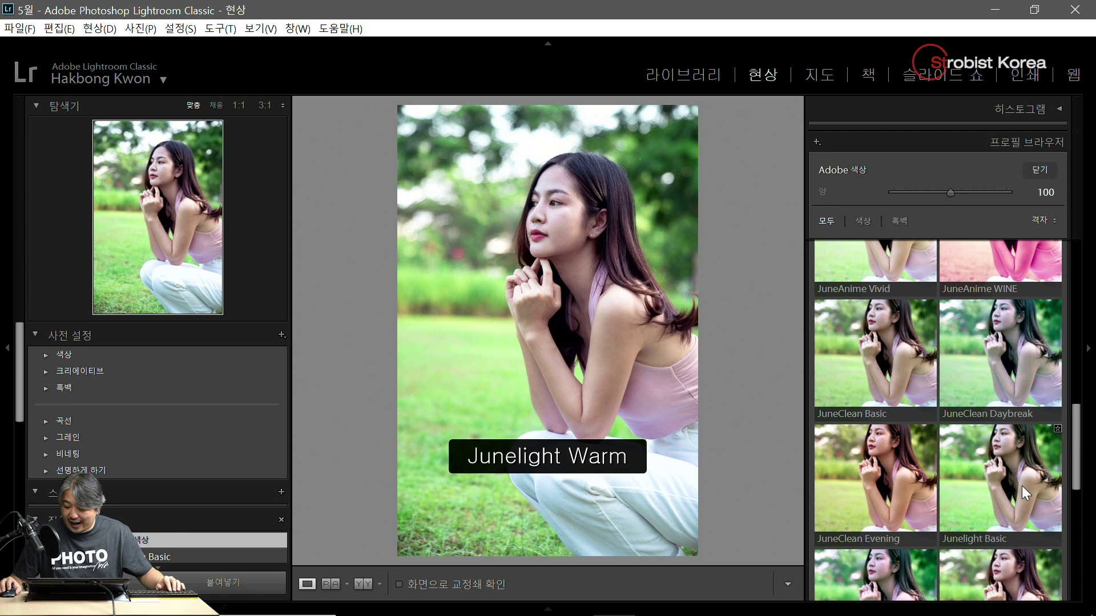
left_click(1022, 485)
left_click(1017, 397)
left_click(844, 364)
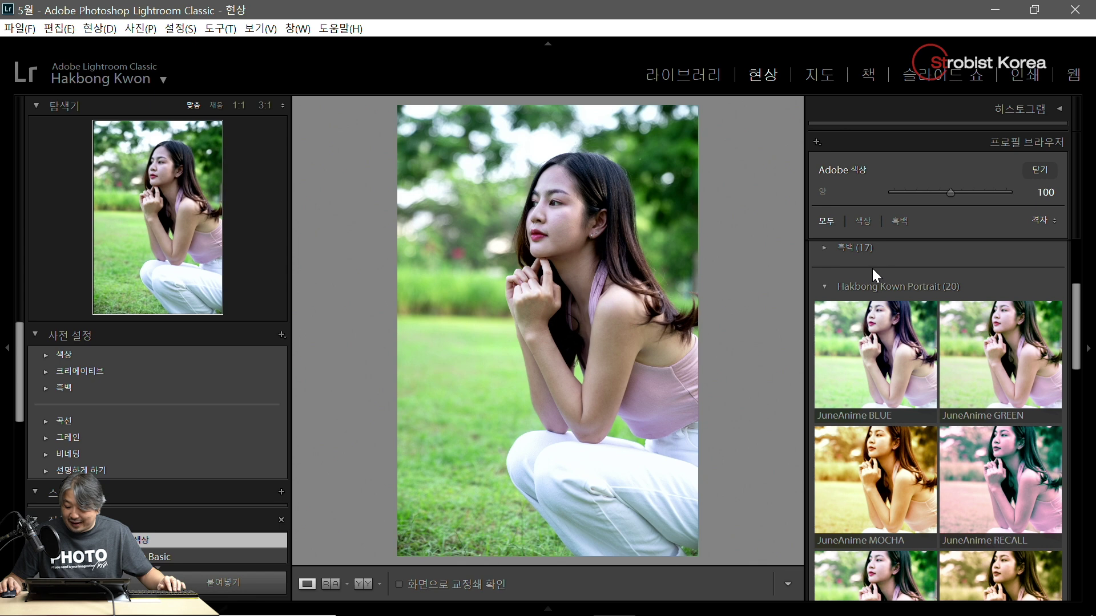
Step: Preview the JuneAnime profiles on the portrait, including GREEN, MOCHA, RECALL, VISTA and WINE
scroll(872, 246, "down", 2)
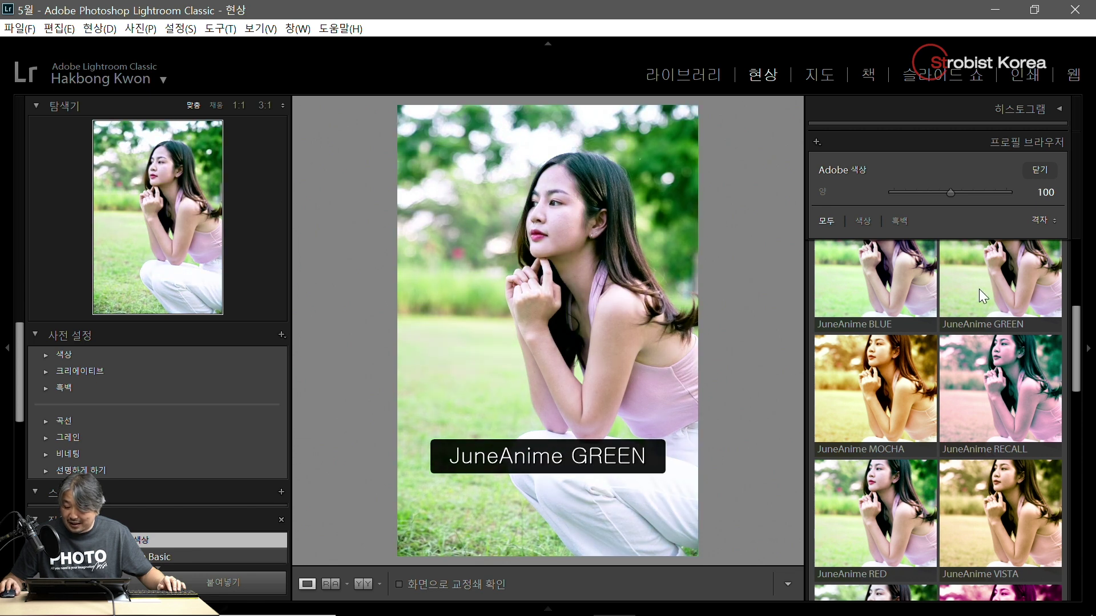
scroll(978, 289, "up", 2)
scroll(979, 296, "down", 3)
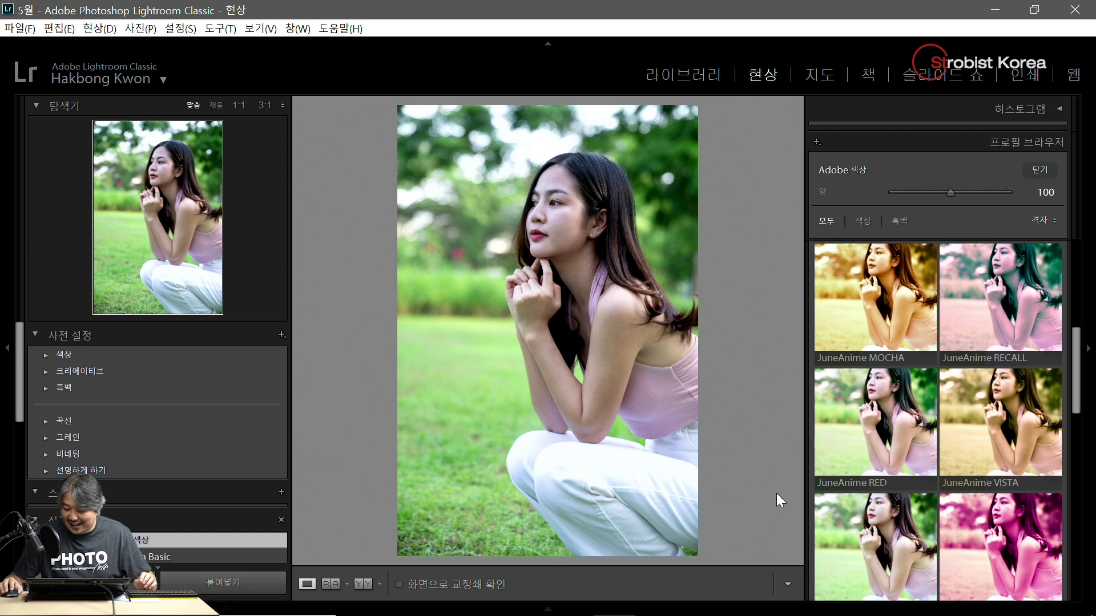
scroll(828, 479, "up", 2)
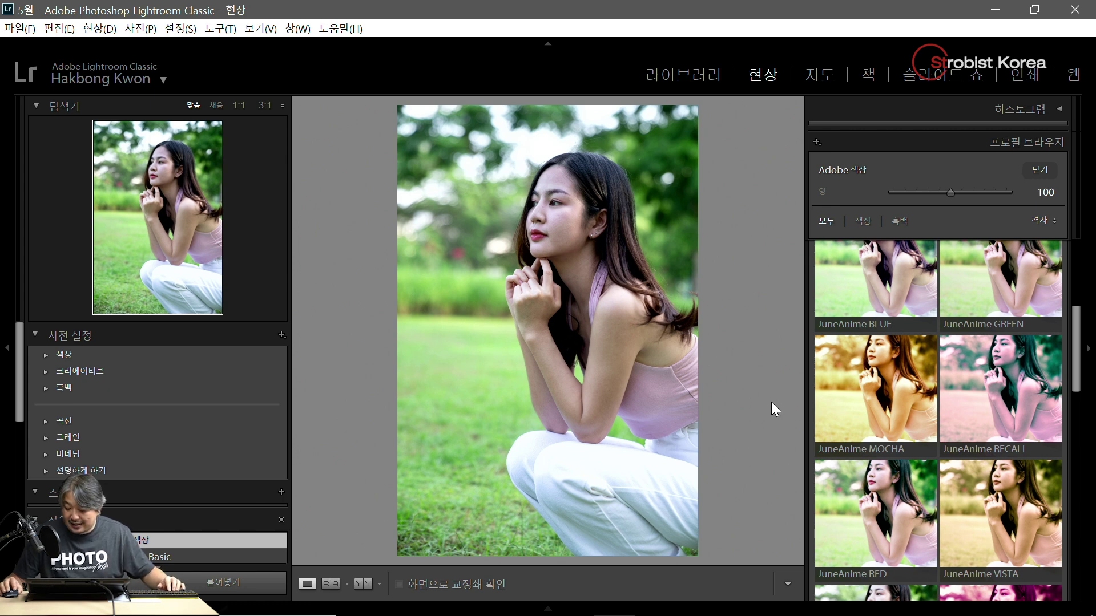
left_click(869, 385)
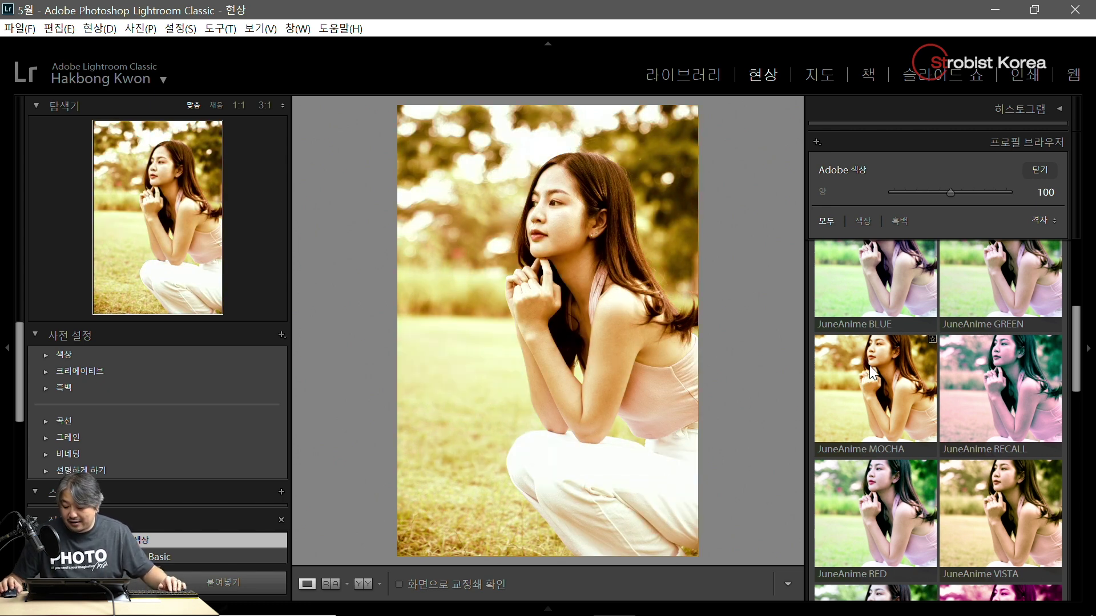
left_click(1015, 374)
scroll(1016, 373, "down", 3)
left_click(1009, 385)
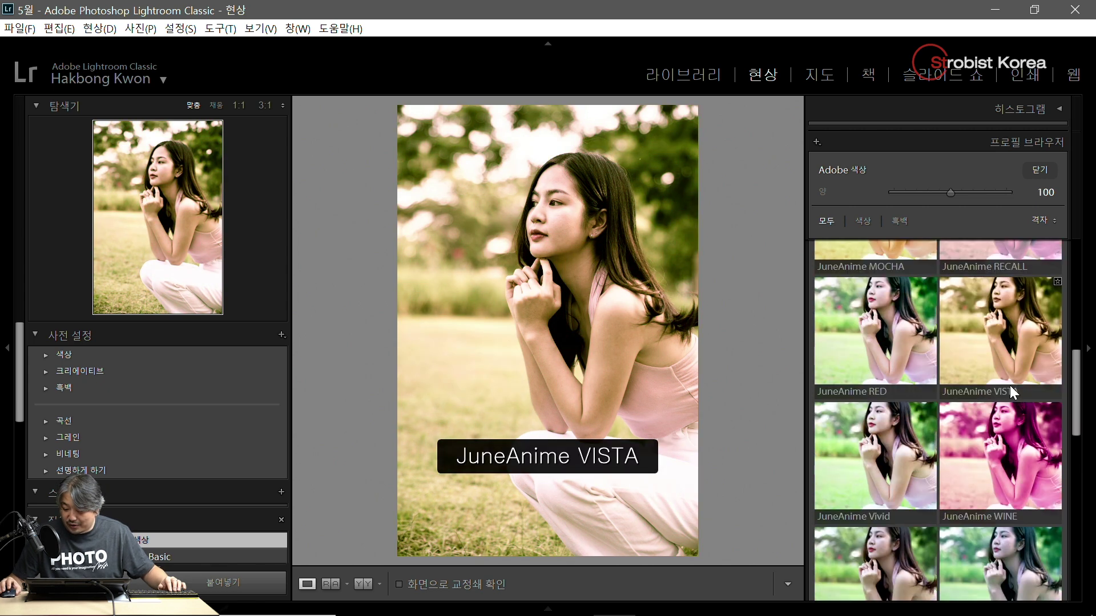
left_click(1012, 446)
scroll(1011, 443, "up", 2)
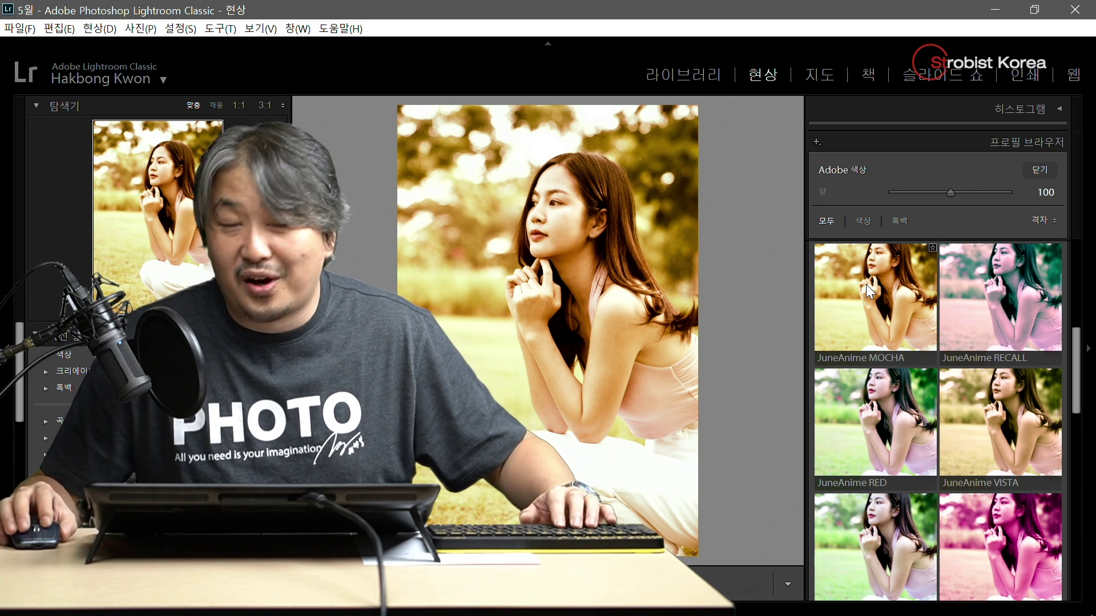
left_click(1011, 294)
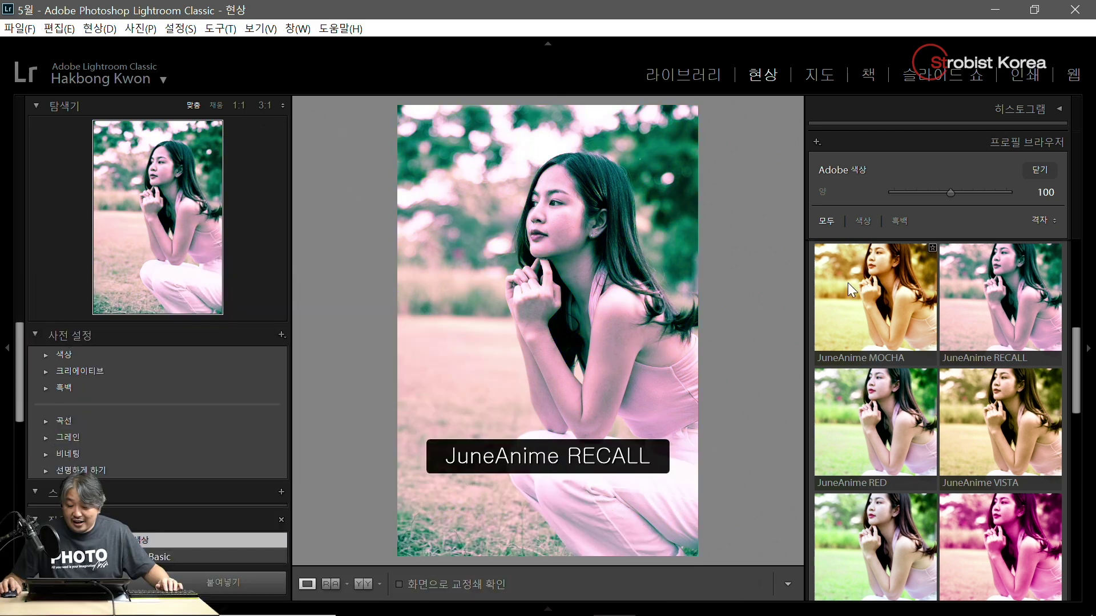
Step: Apply the JuneAnime WINE profile to the portrait and try different profile amounts, including 32
left_click(1005, 522)
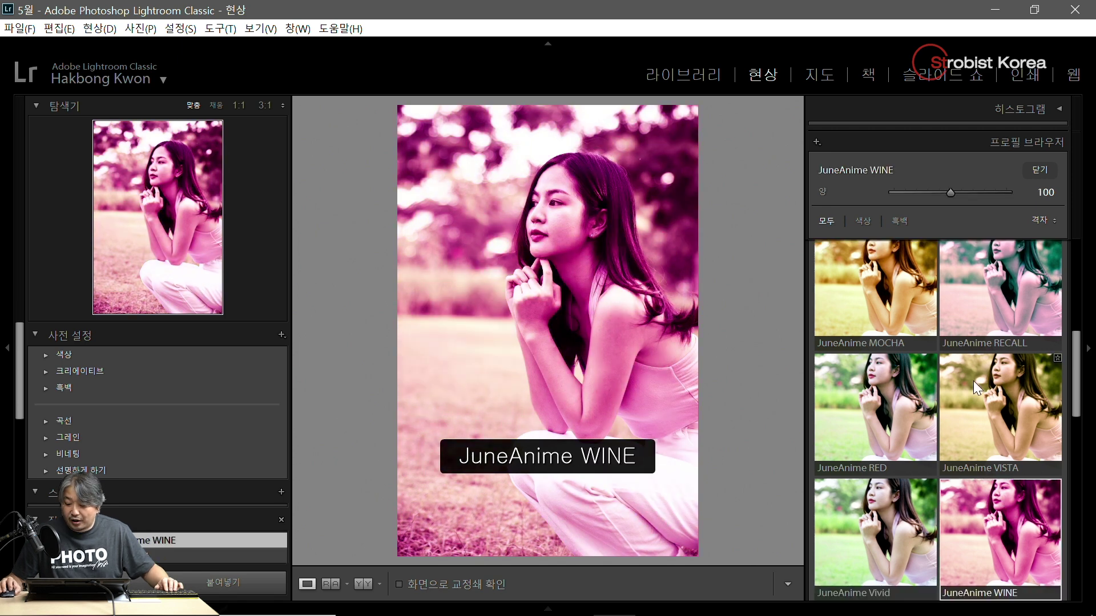
left_click_drag(952, 190, 1013, 192)
left_click_drag(963, 191, 915, 195)
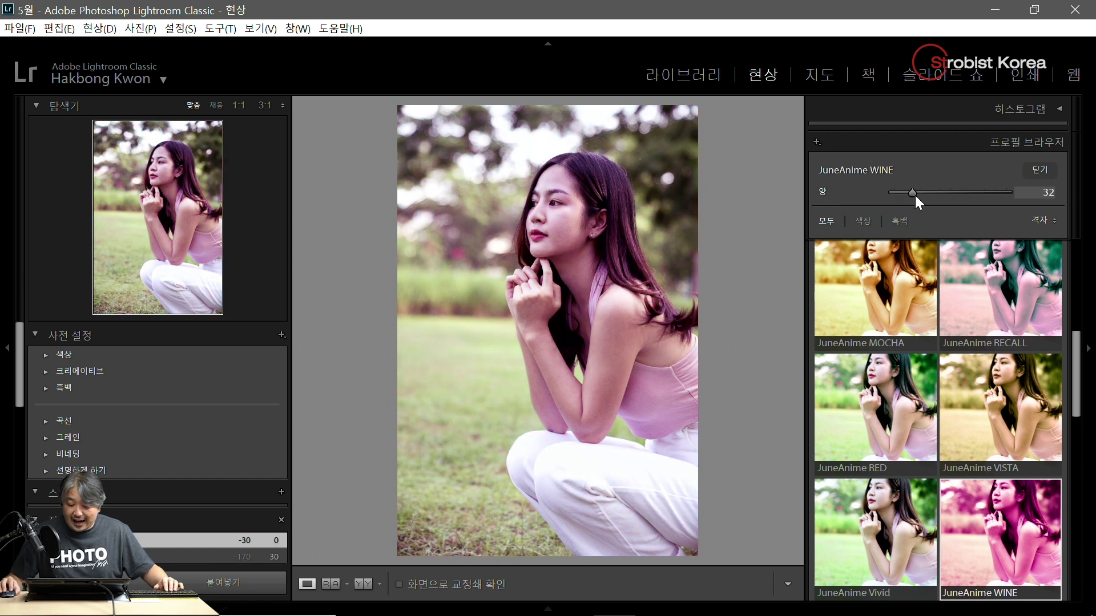
double_click(915, 193)
mouse_move(927, 190)
left_mouse_down()
mouse_move(917, 193)
mouse_move(970, 195)
mouse_move(941, 190)
left_mouse_up()
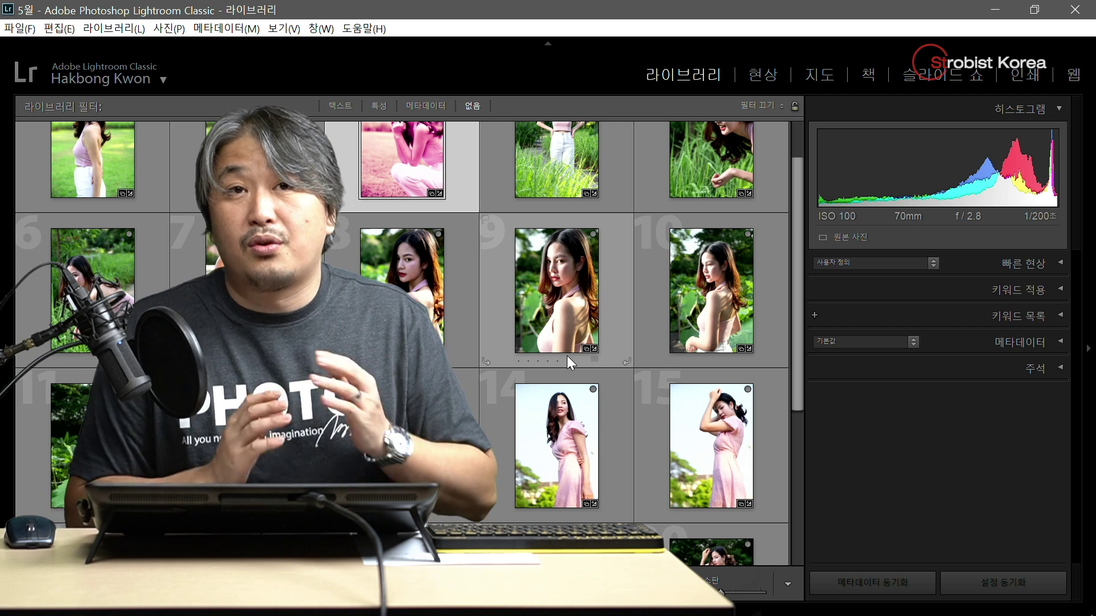